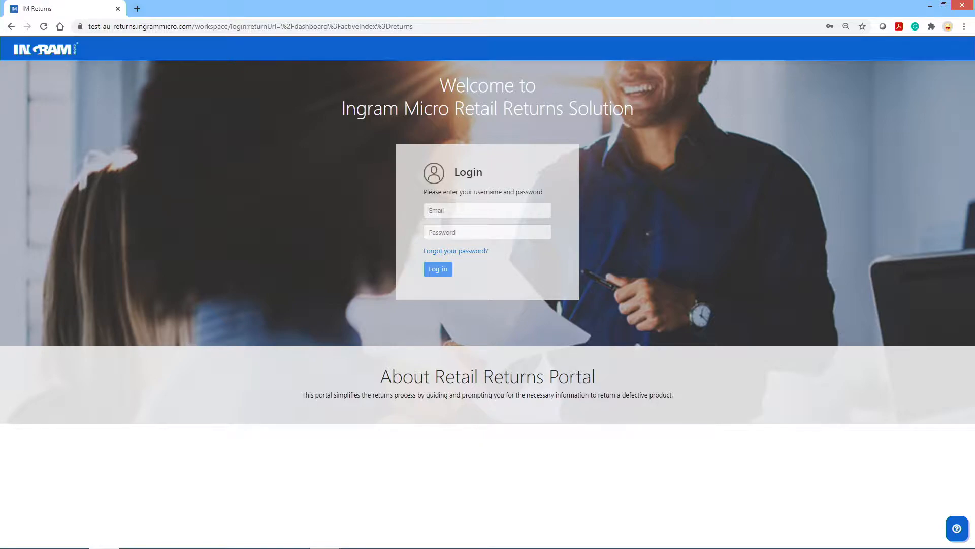
# - Log in to IM Returns with the saved retailer login, dismissing the Help contact form unsent
pyautogui.click(429, 210)
pyautogui.click(446, 232)
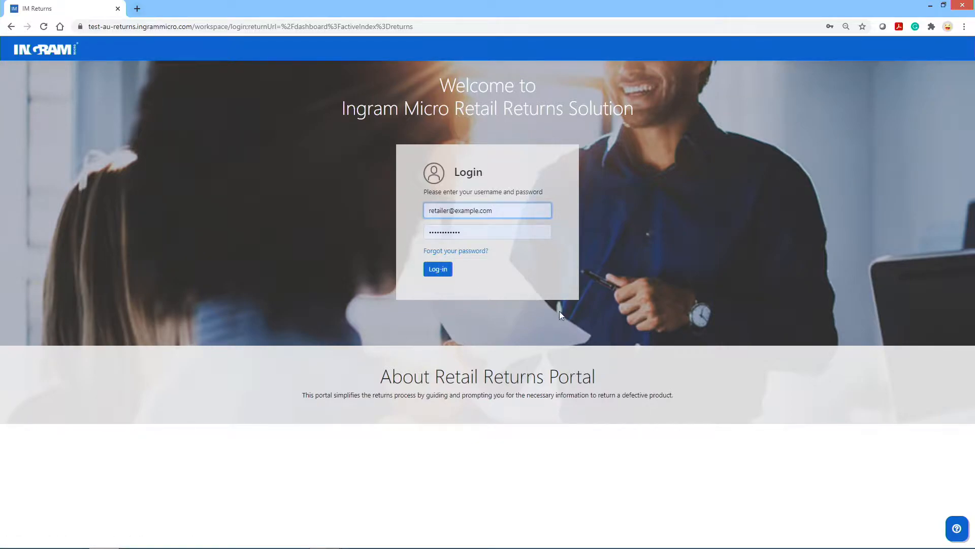
pyautogui.click(956, 529)
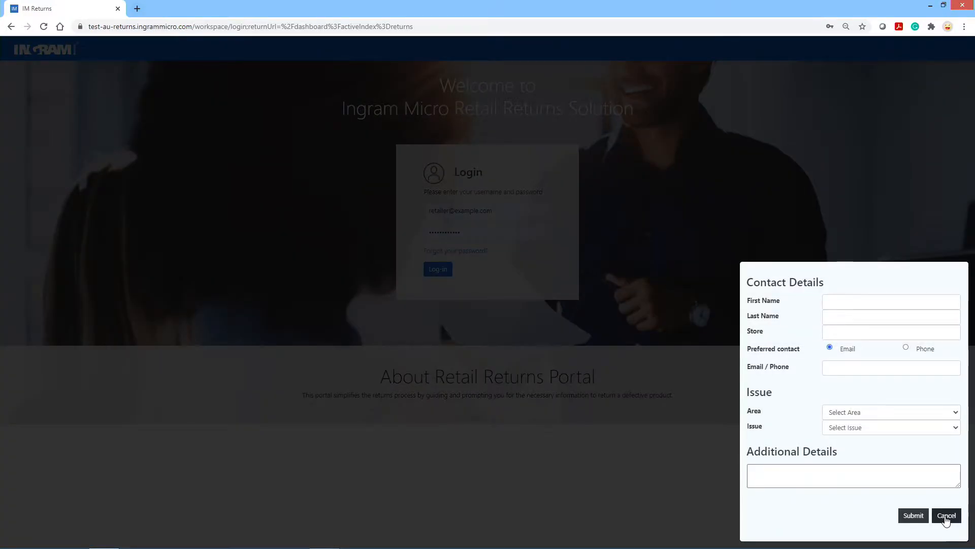
pyautogui.click(946, 517)
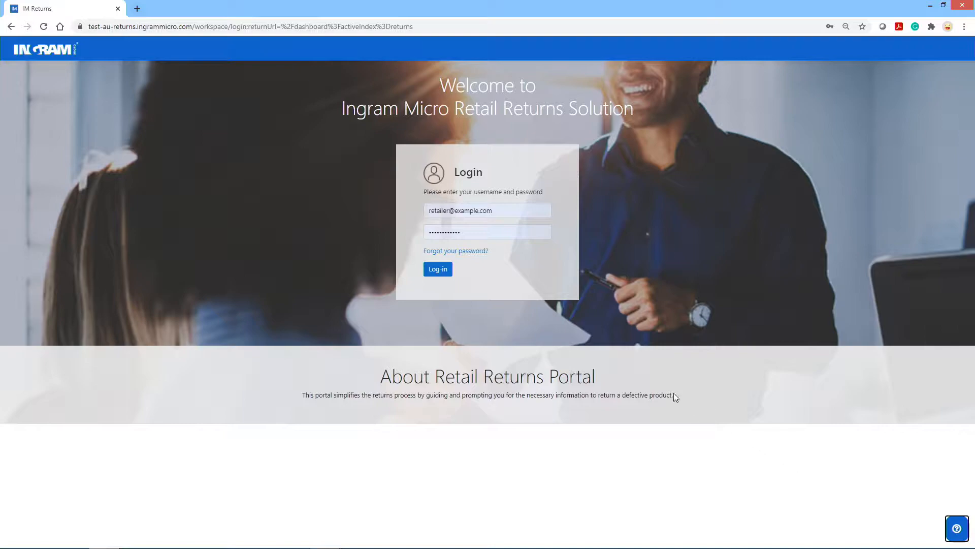
pyautogui.click(437, 268)
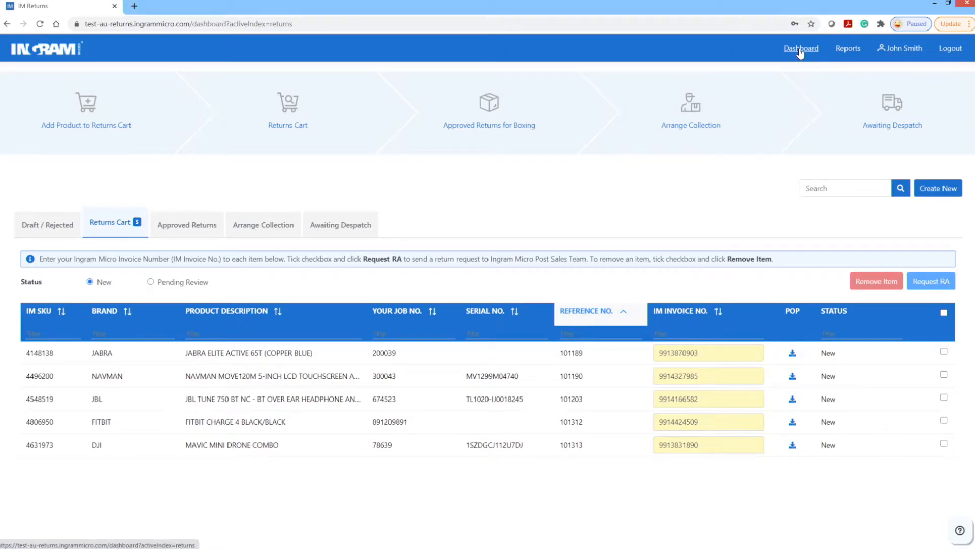
# - Begin a new returns-cart entry and browse the brand tiles on the Select Brand page
pyautogui.click(111, 122)
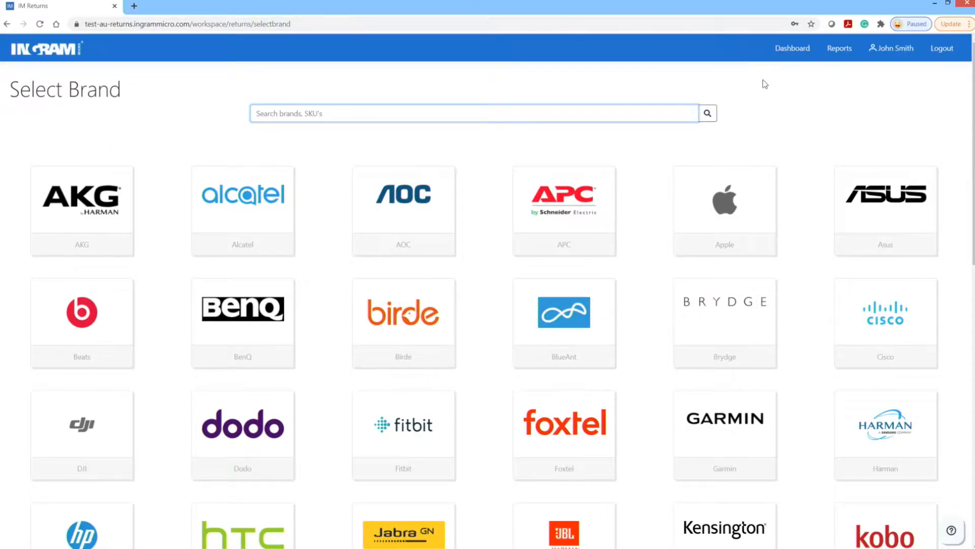
pyautogui.scroll(-3, 762, 84)
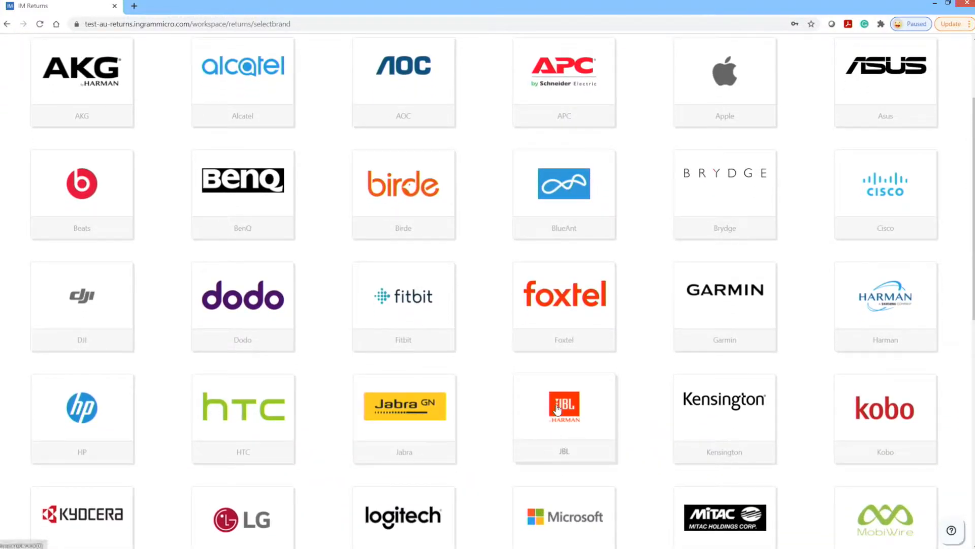
# - Choose JBL, set the return date to 22/3/2021, and select the T120 earbuds (product 4448793)
pyautogui.click(558, 409)
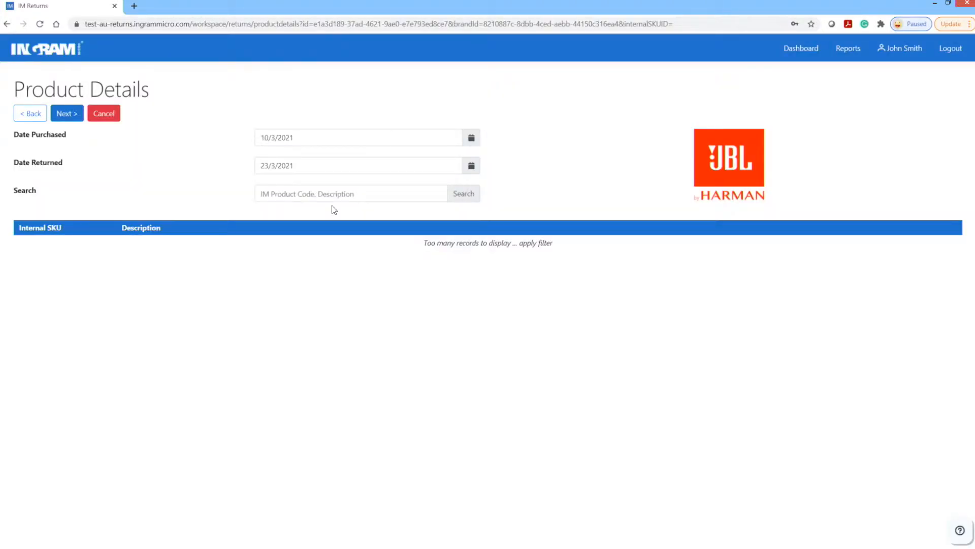
pyautogui.click(471, 170)
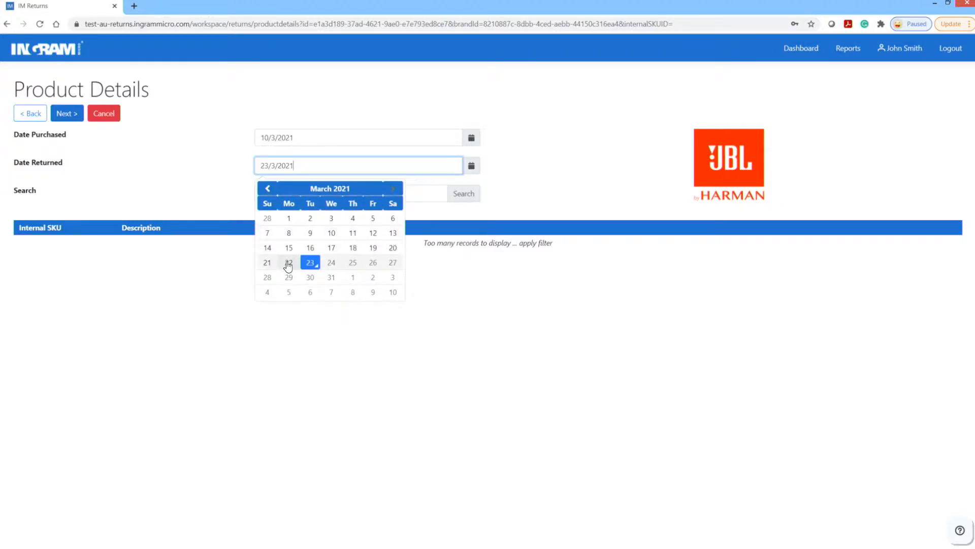
pyautogui.click(287, 266)
pyautogui.click(283, 193)
pyautogui.write('4448793')
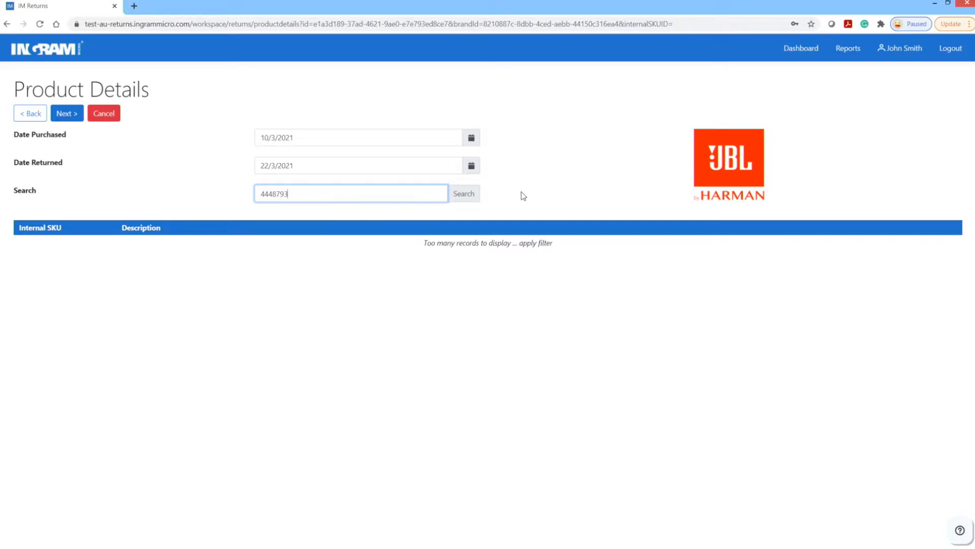
pyautogui.click(463, 195)
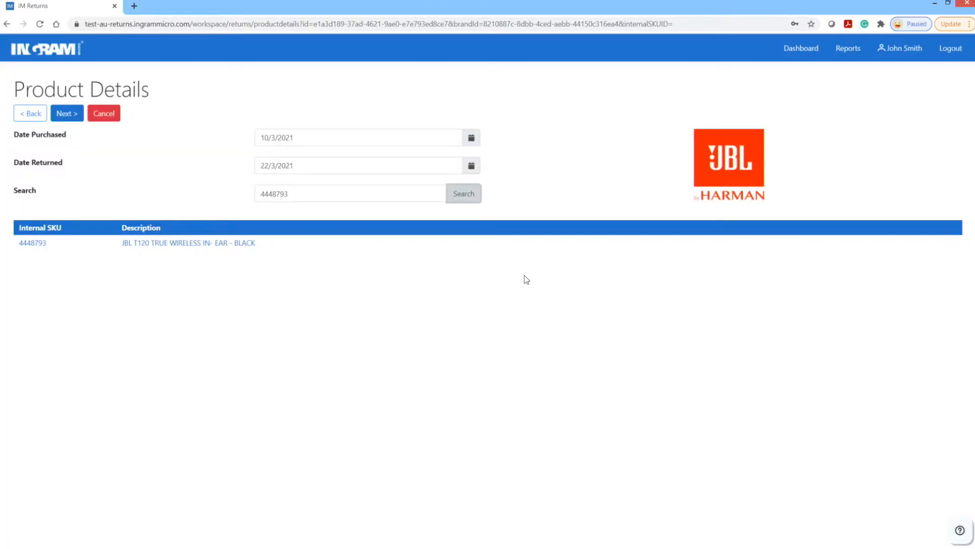
pyautogui.click(167, 243)
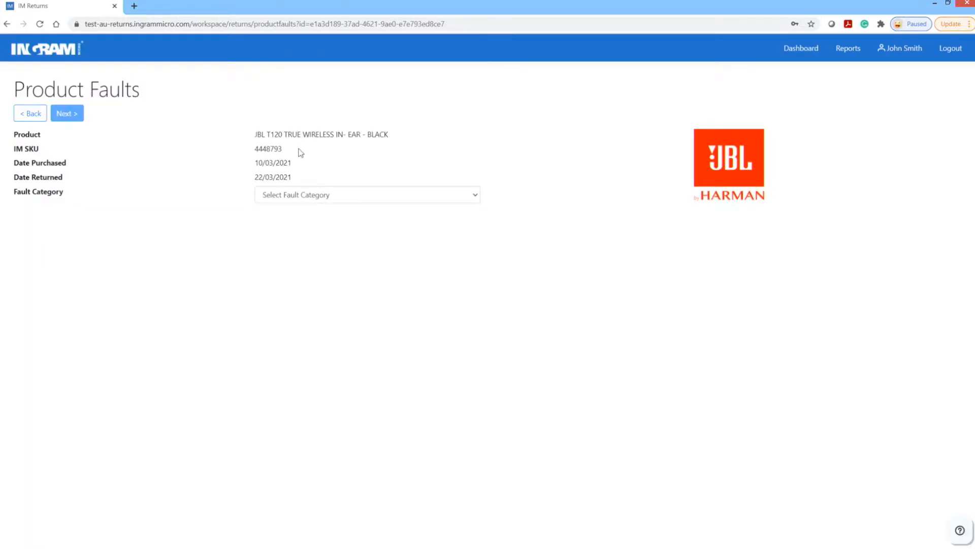
# - Record a Connection fault of Drops out and move on to the checklist
pyautogui.click(396, 198)
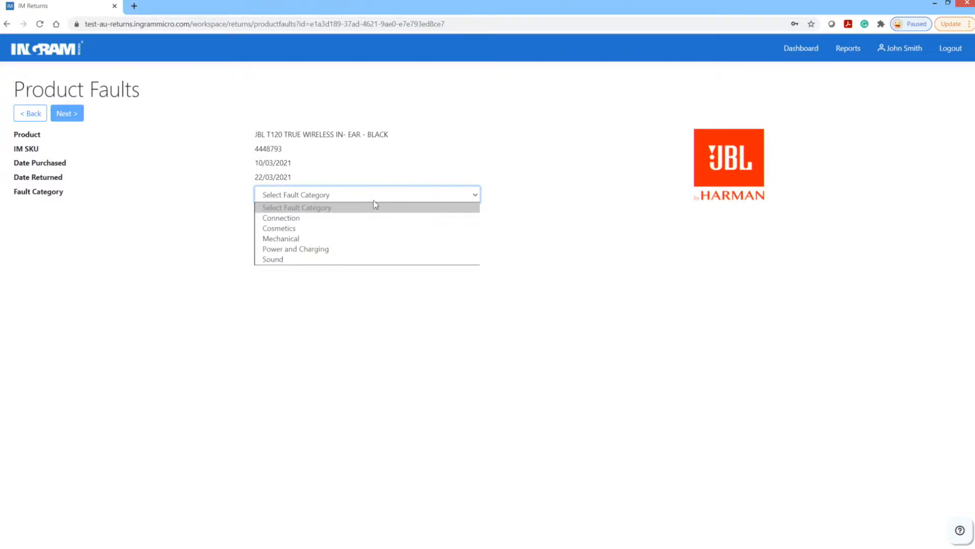
pyautogui.click(340, 222)
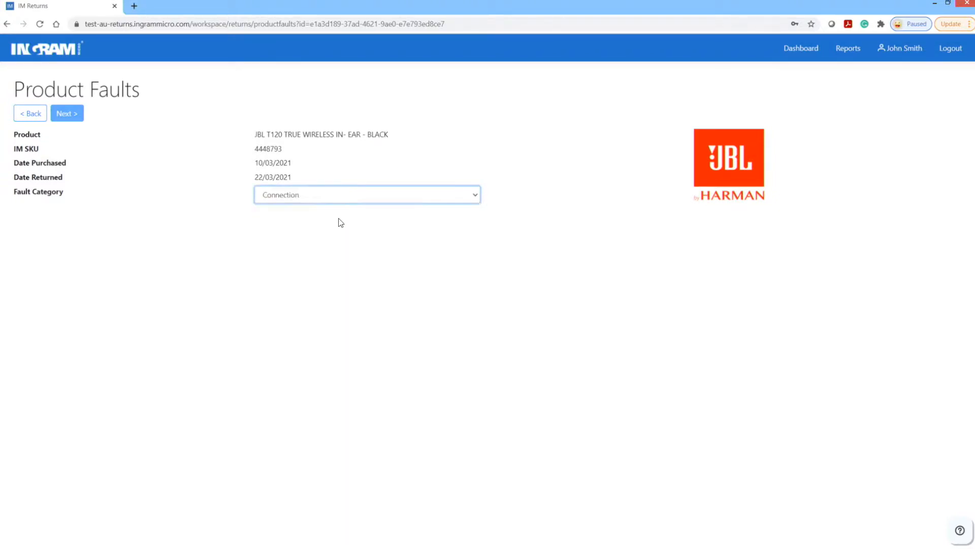
pyautogui.click(472, 215)
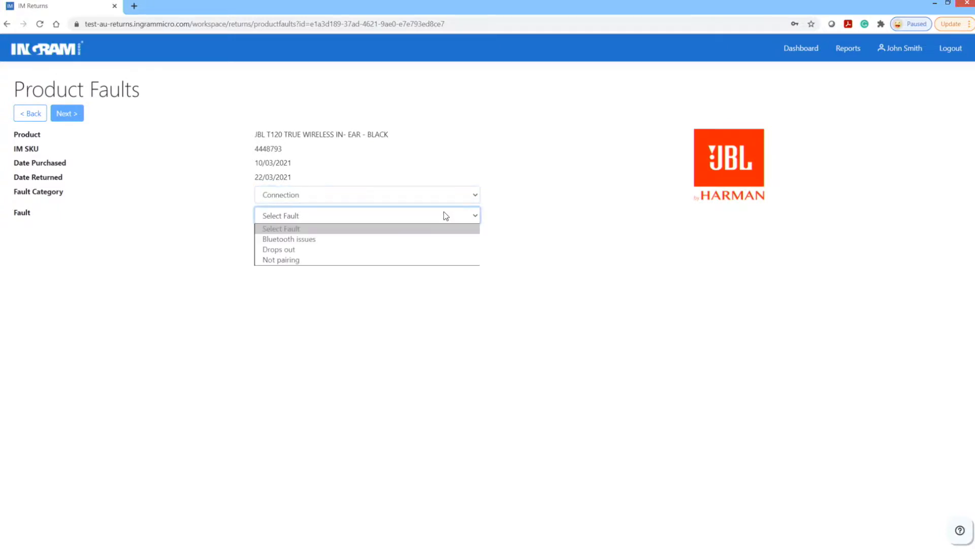
pyautogui.click(328, 249)
pyautogui.click(64, 115)
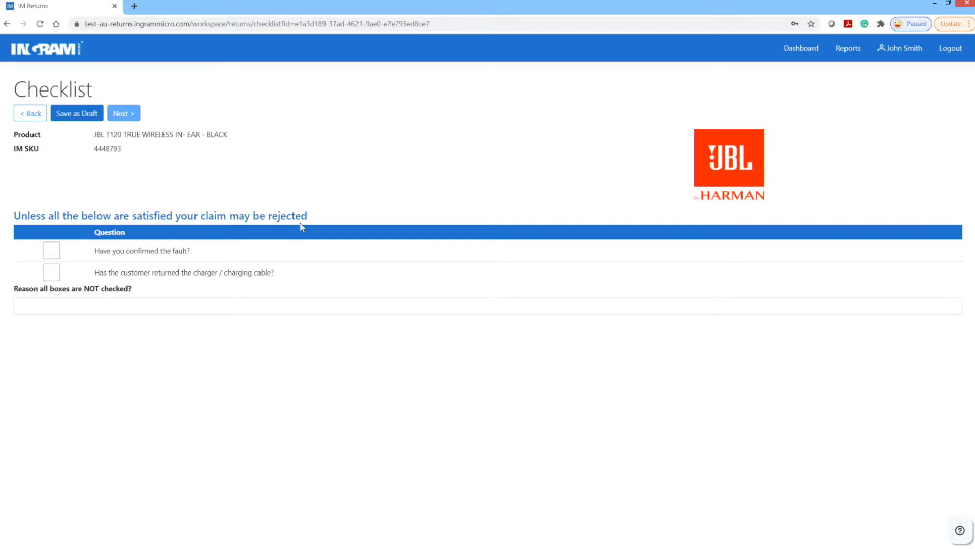
# - Confirm the fault was verified and the charging cable was returned
pyautogui.click(51, 252)
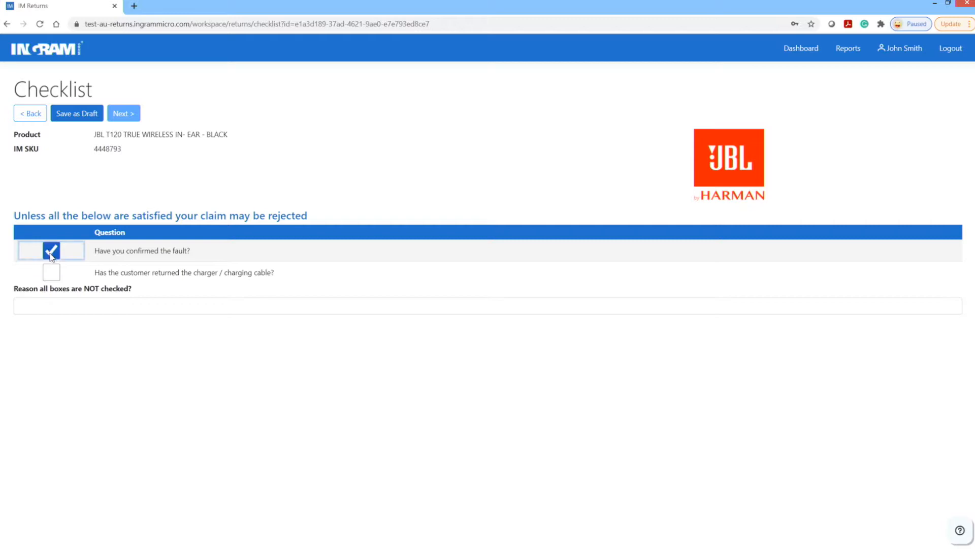
pyautogui.click(51, 273)
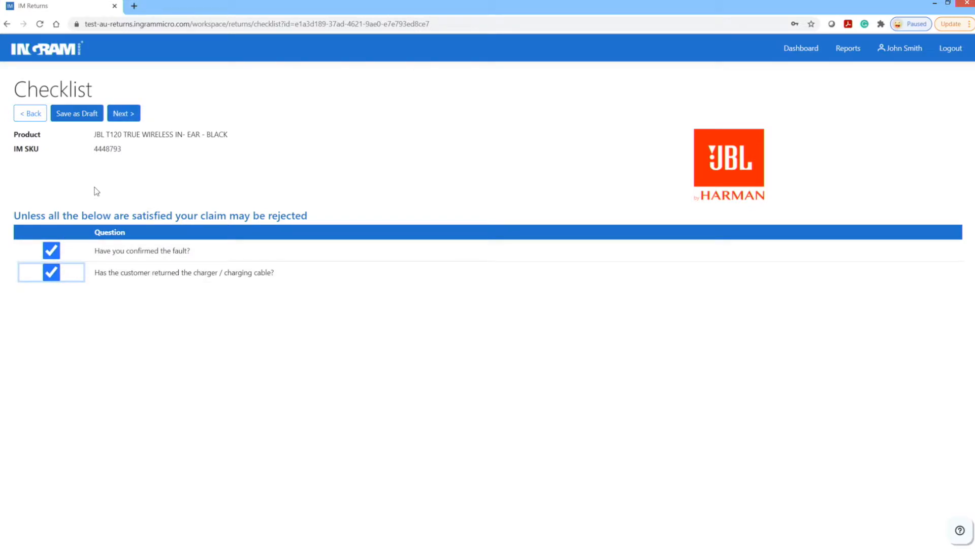
pyautogui.click(123, 113)
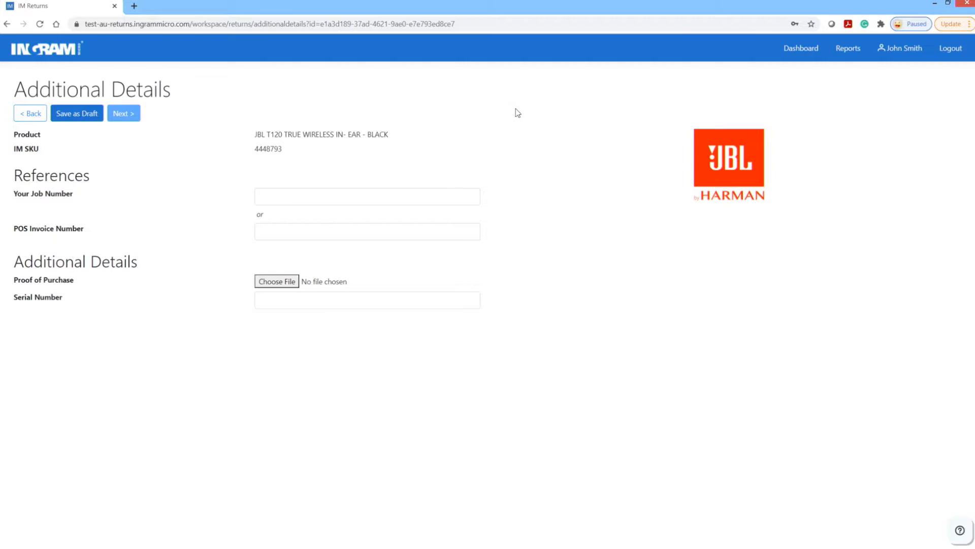
pyautogui.click(272, 194)
pyautogui.write('67')
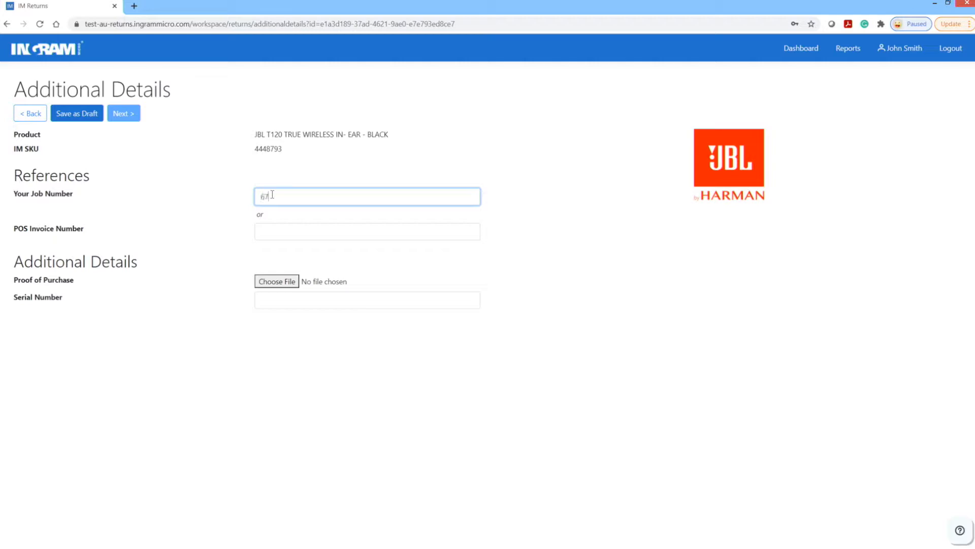
pyautogui.write('893214')
pyautogui.click(275, 284)
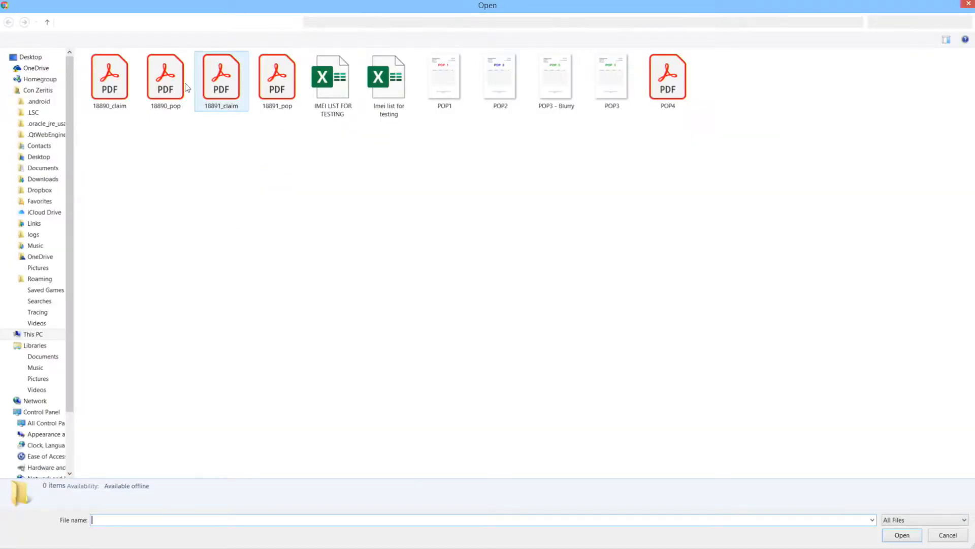
pyautogui.doubleClick(165, 76)
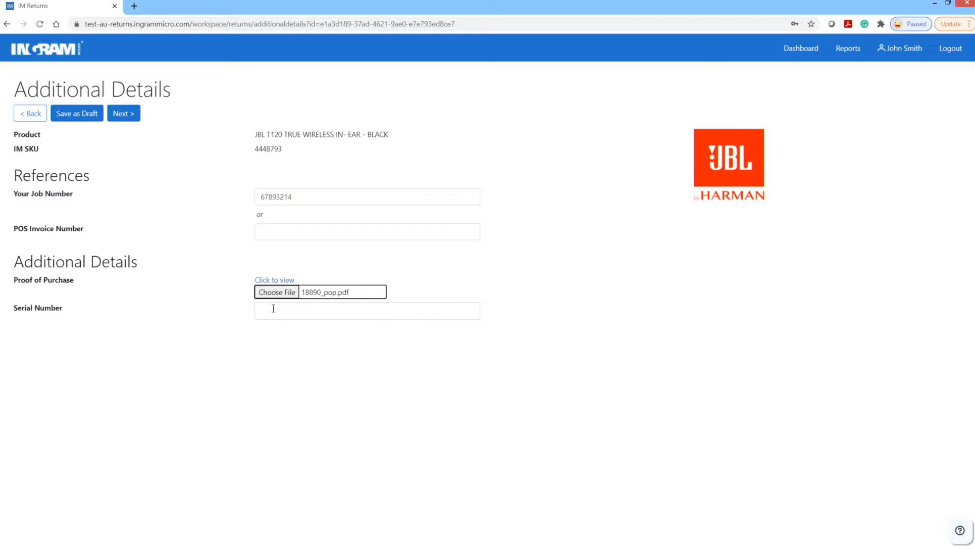
pyautogui.click(274, 308)
pyautogui.rightClick(273, 309)
pyautogui.click(316, 371)
pyautogui.click(122, 114)
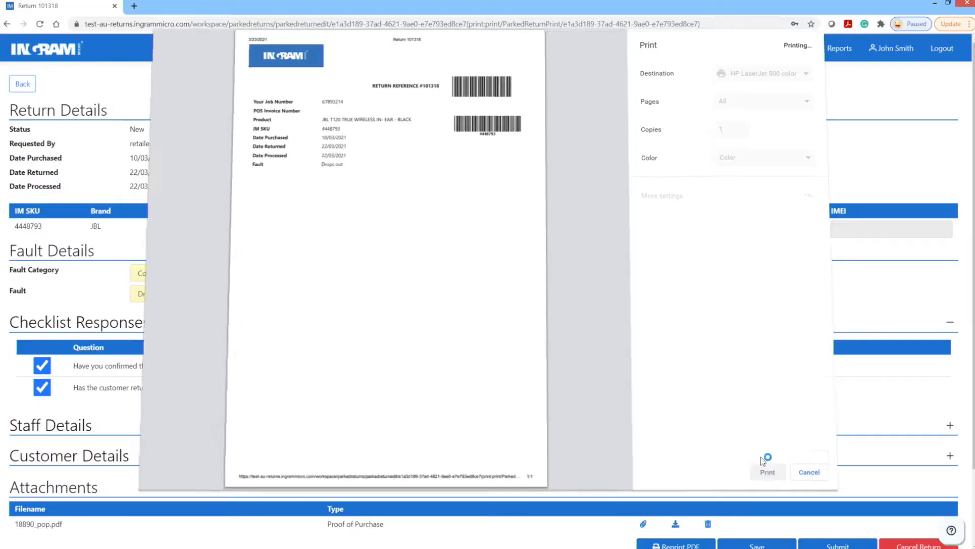
# - Print the scanned return sheet for return 101318
pyautogui.click(763, 467)
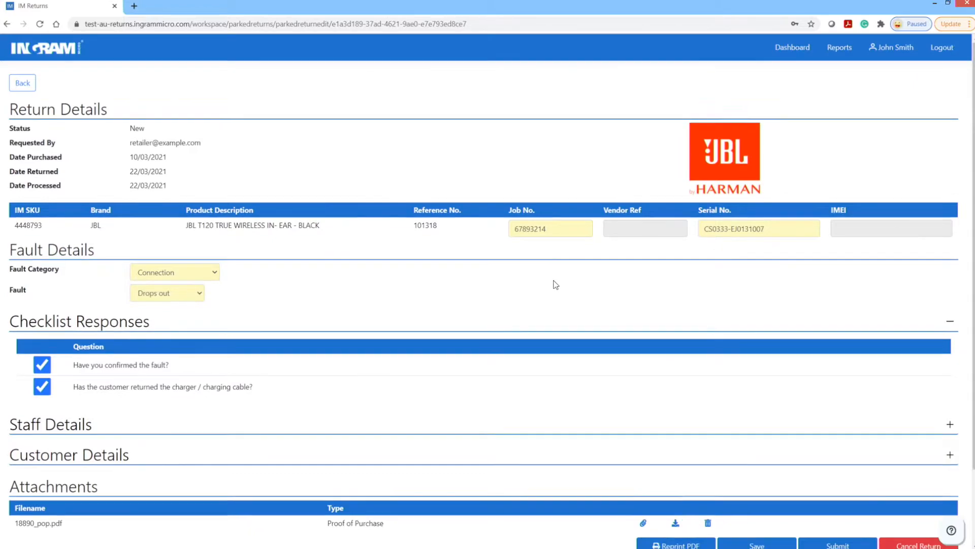
# - Submit return 101318 from the bottom of its Return Details page
pyautogui.scroll(-2, 555, 283)
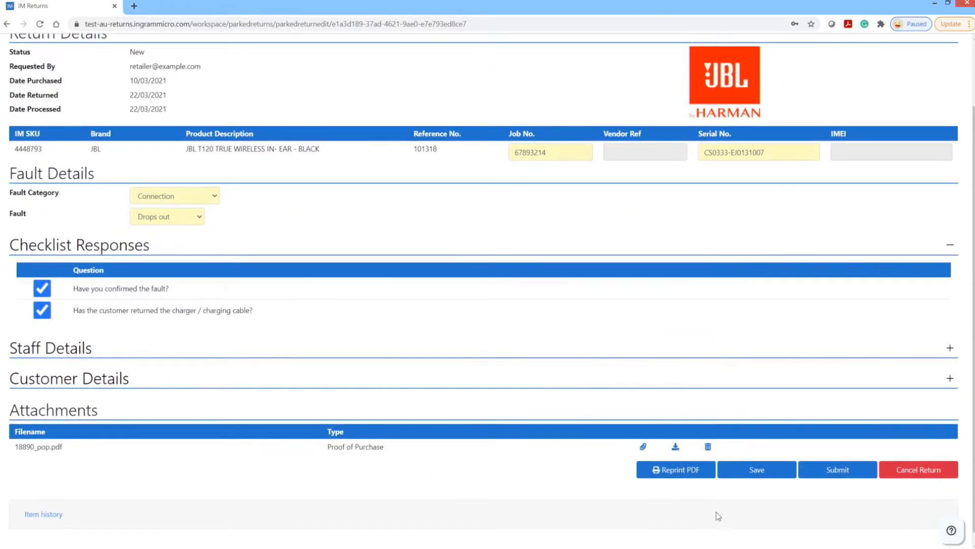
pyautogui.click(836, 470)
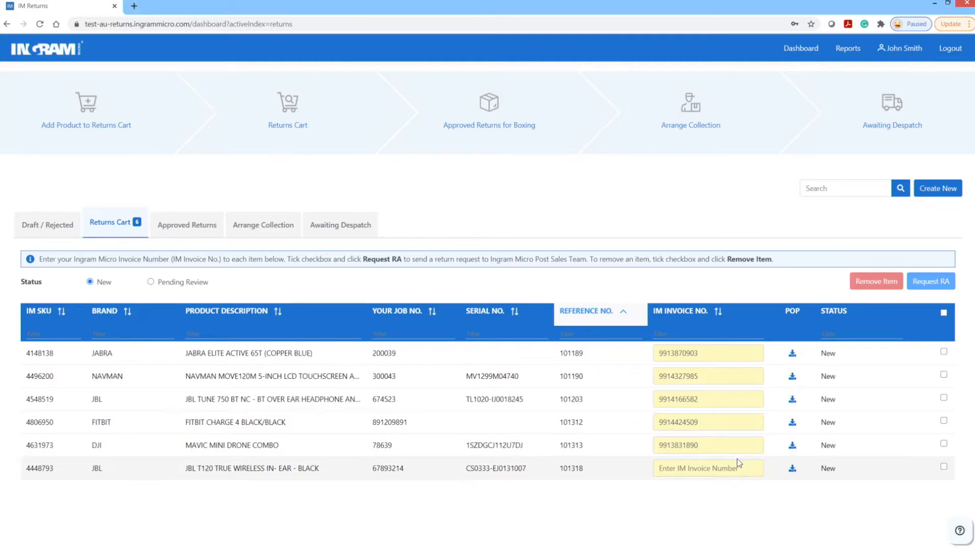
pyautogui.click(673, 467)
pyautogui.write('99140')
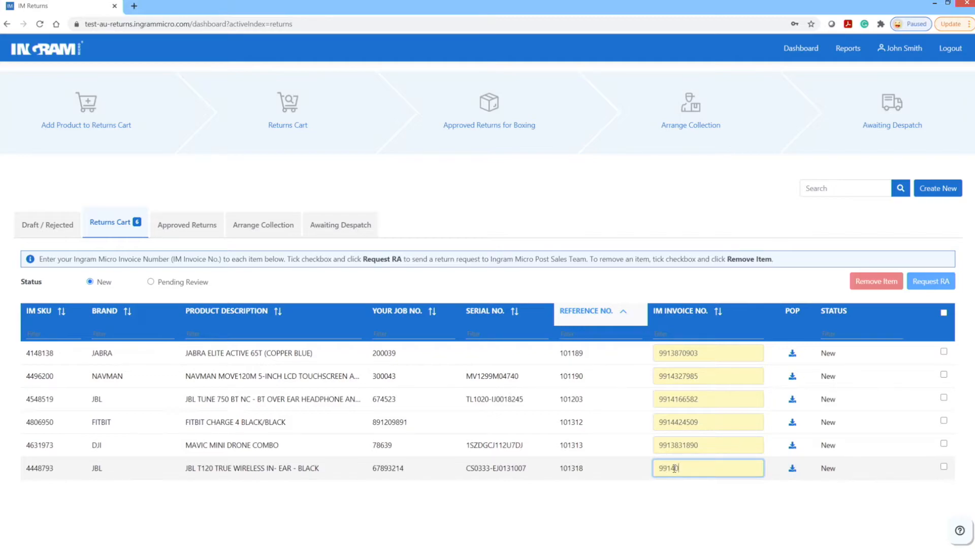
pyautogui.write('34397')
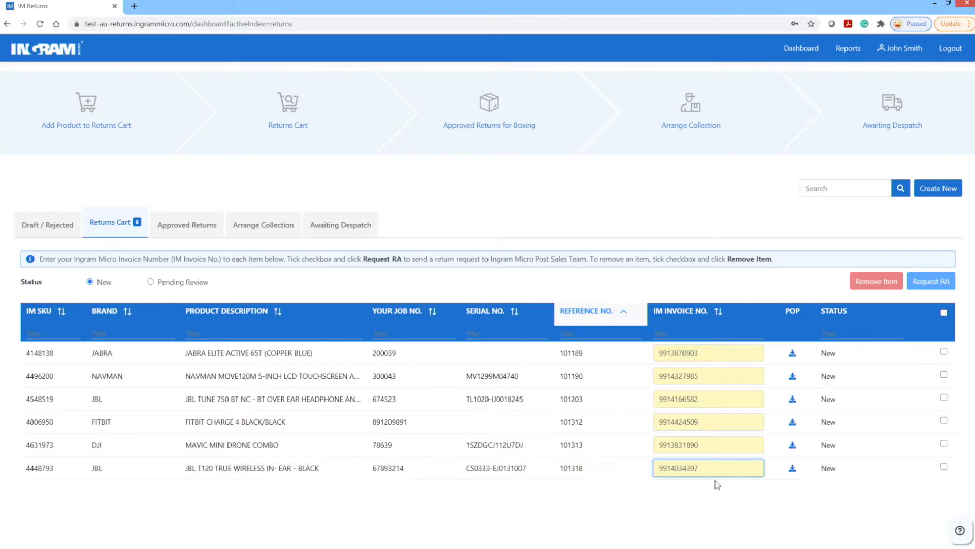
pyautogui.click(717, 504)
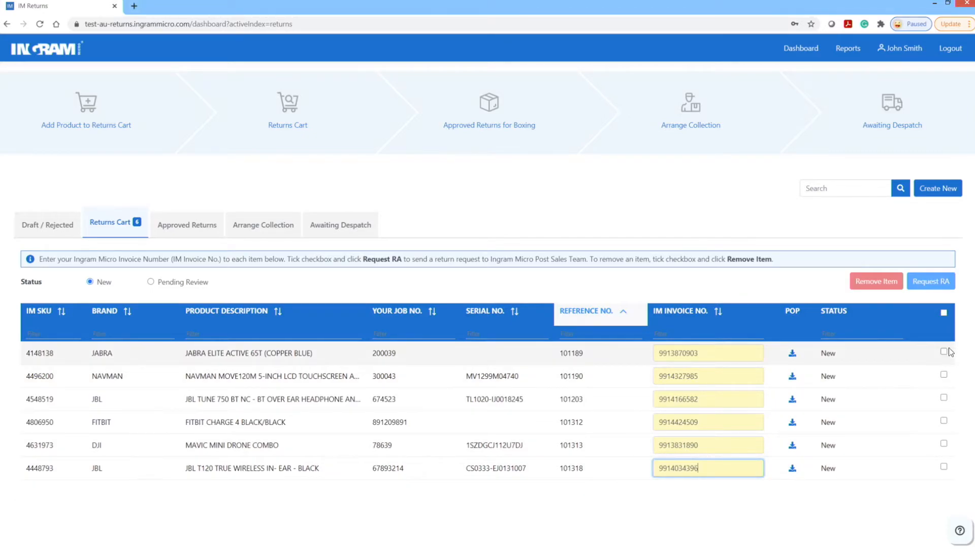
pyautogui.click(946, 314)
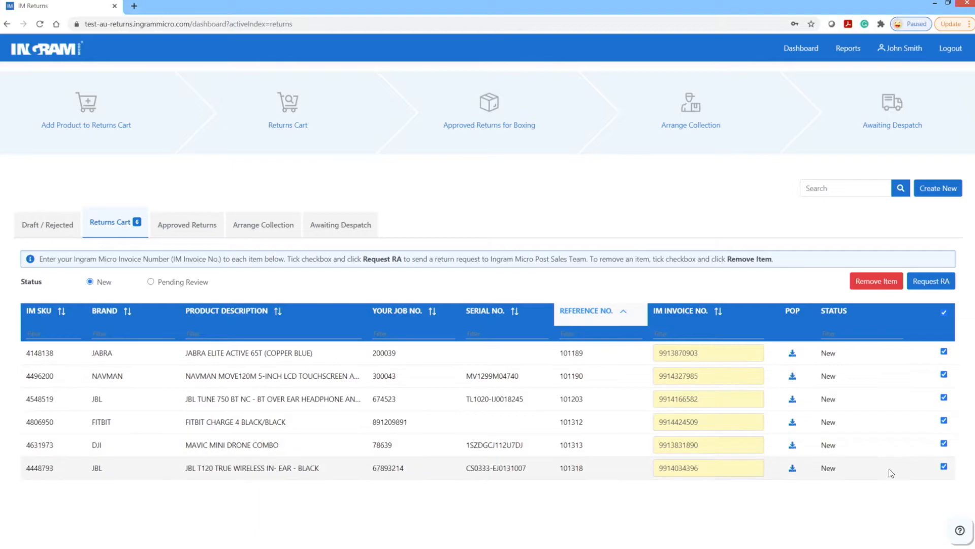
pyautogui.click(934, 283)
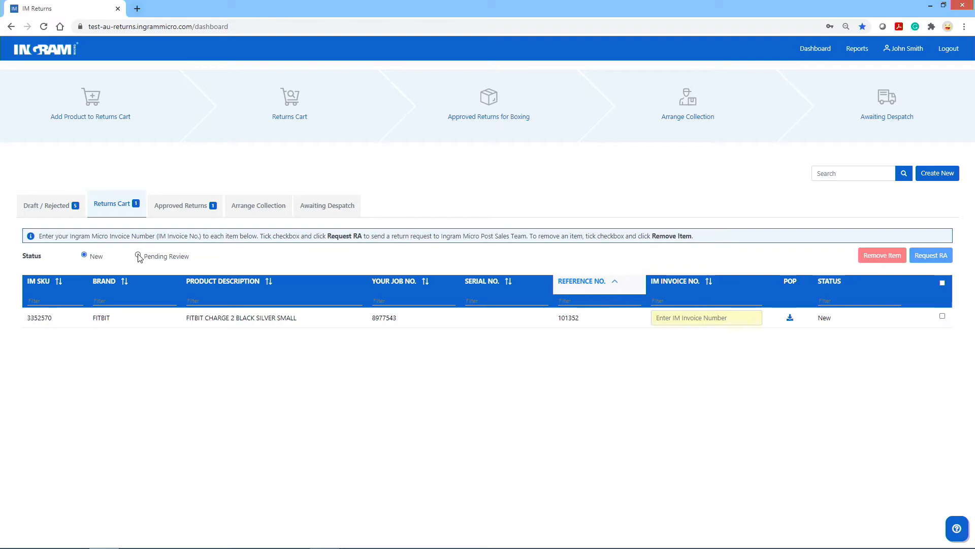
# - Filter the cart to Pending Review returns, then switch to the Approved Returns list
pyautogui.click(138, 263)
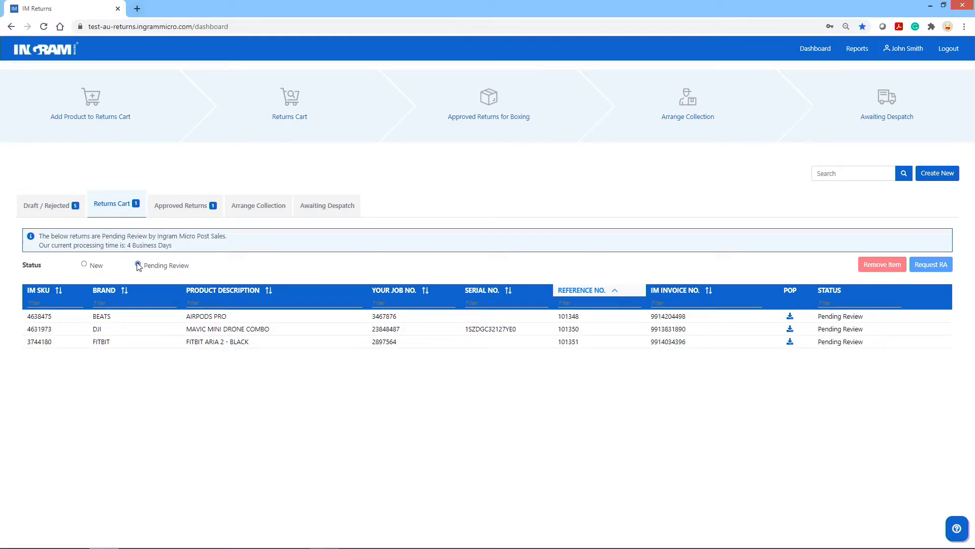
pyautogui.click(198, 206)
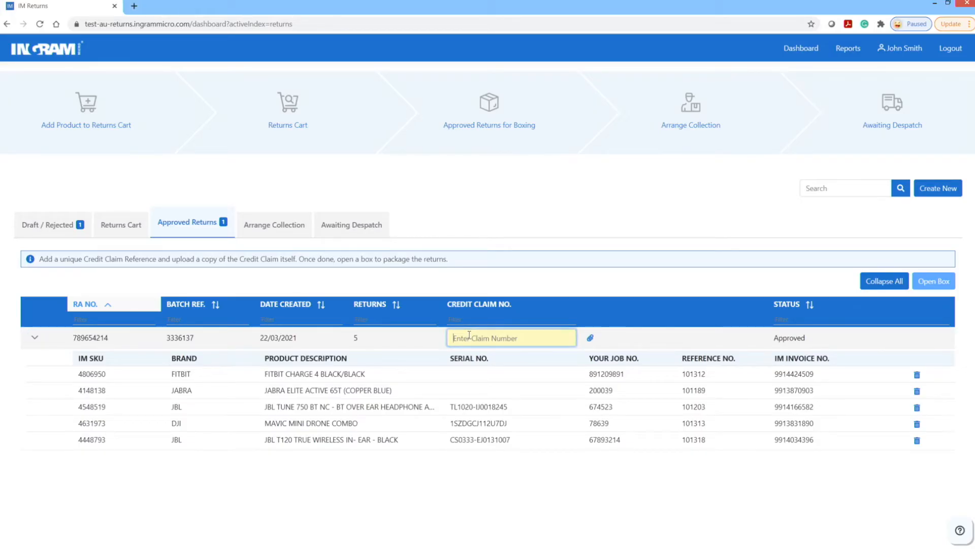
# - Enter the credit claim number, attach 18891_claim to the approved RA, and view Draft / Rejected returns
pyautogui.write('7634298')
pyautogui.click(591, 337)
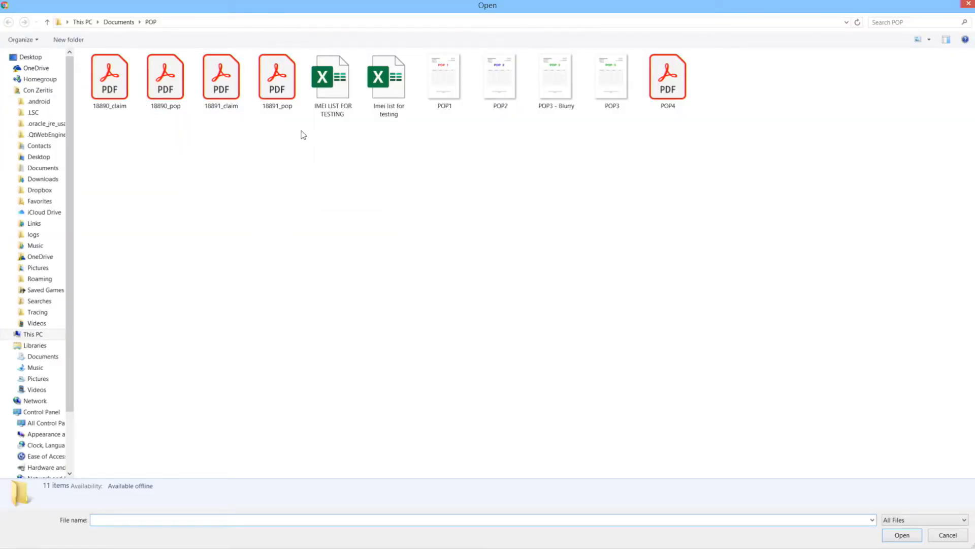
pyautogui.click(225, 88)
pyautogui.doubleClick(224, 87)
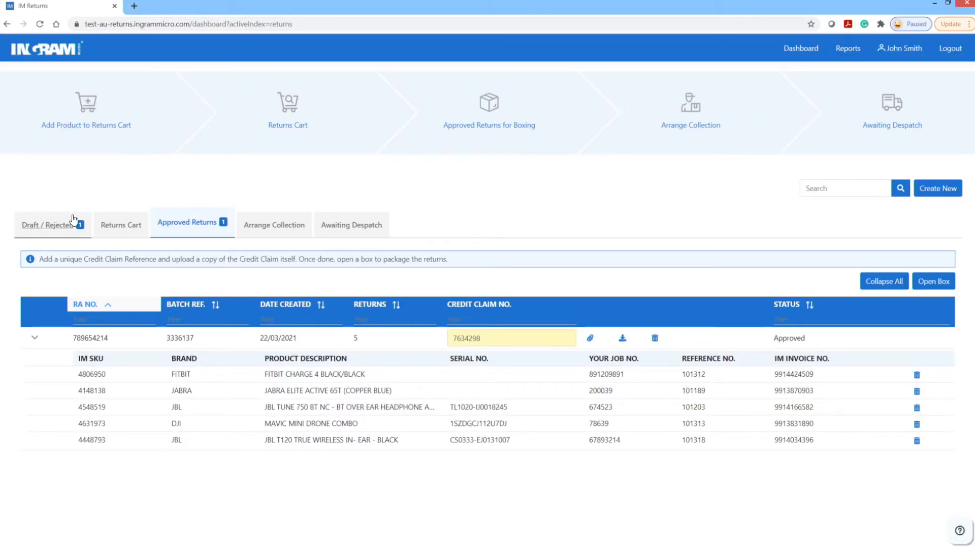
pyautogui.click(58, 230)
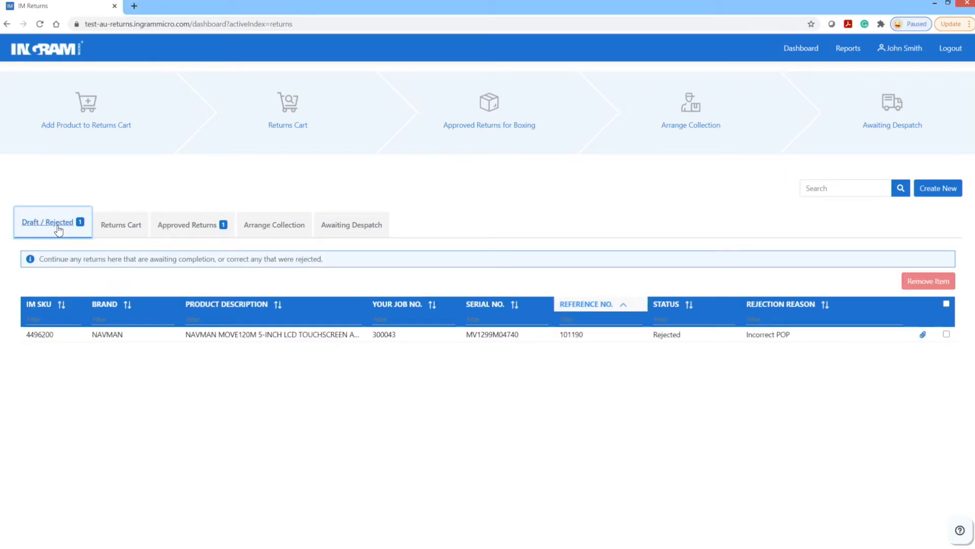
# - Return to Approved Returns and open a new box on the Manifest page
pyautogui.click(177, 226)
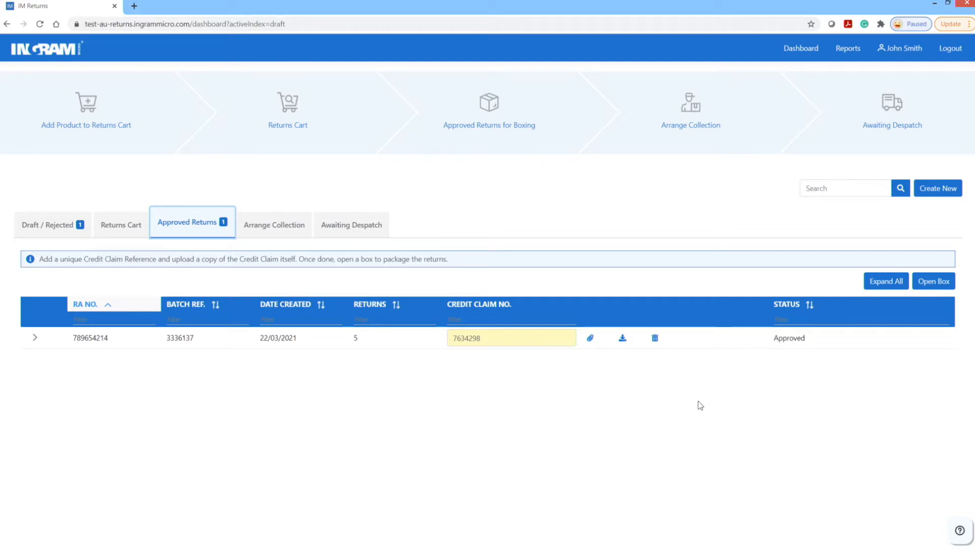
pyautogui.click(935, 280)
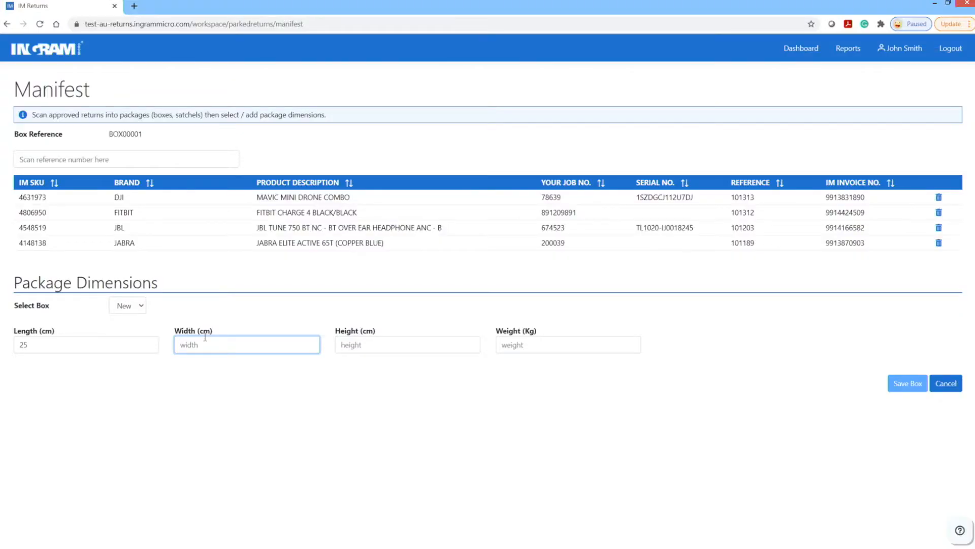
# - Enter the box width 55 cm, height 30 cm and weight 5 kg, then save the box
pyautogui.write('55')
pyautogui.click(393, 343)
pyautogui.write('30')
pyautogui.click(542, 344)
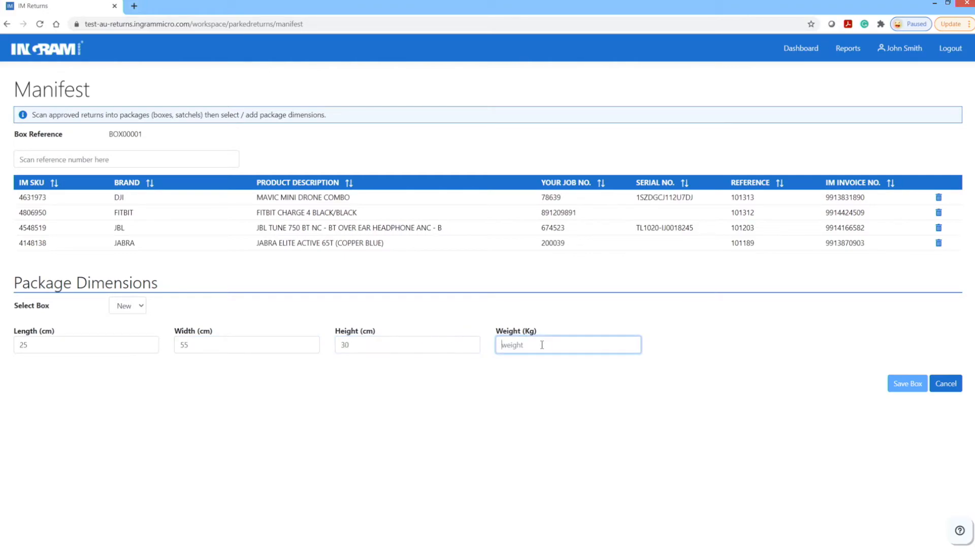
pyautogui.write('5')
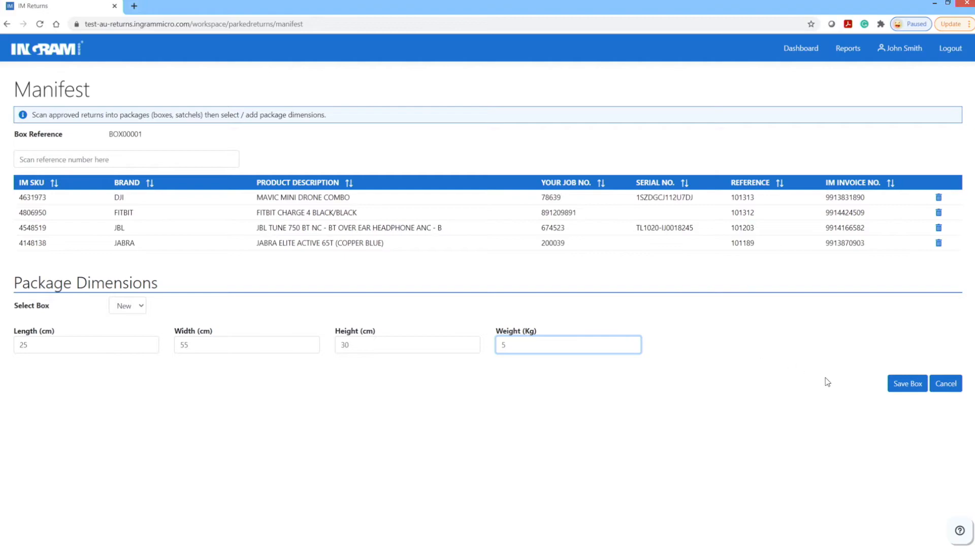
pyautogui.click(903, 385)
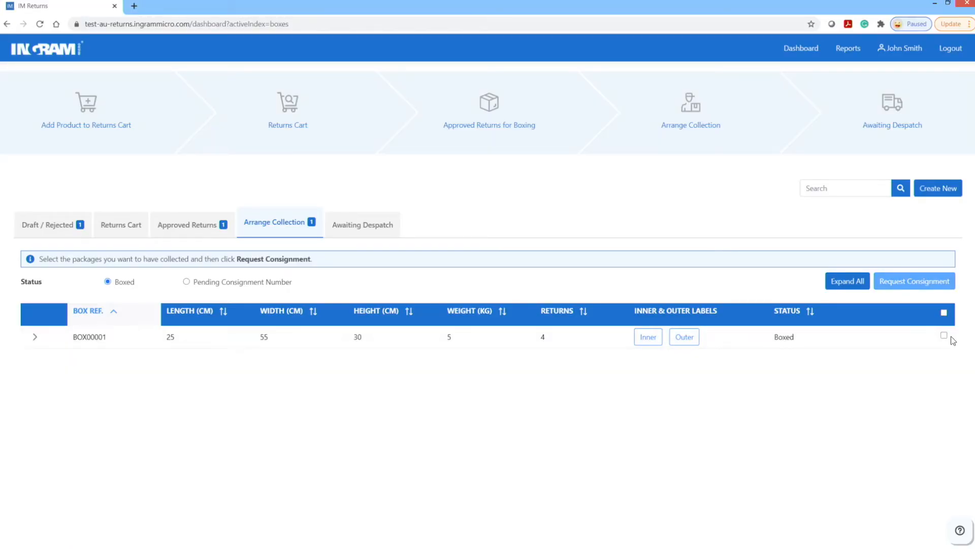
# - Select BOX00001 and print its inner label, then its outer label
pyautogui.click(944, 335)
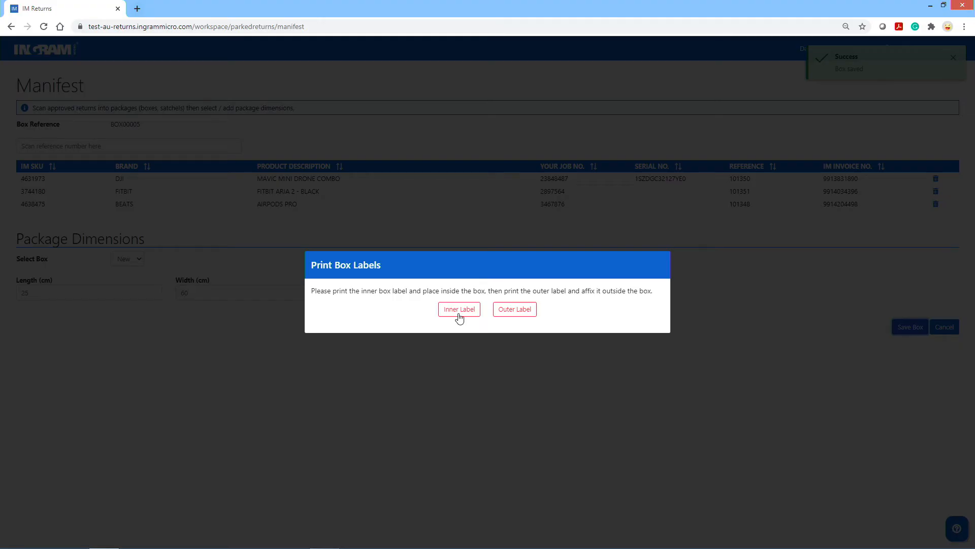
pyautogui.click(459, 309)
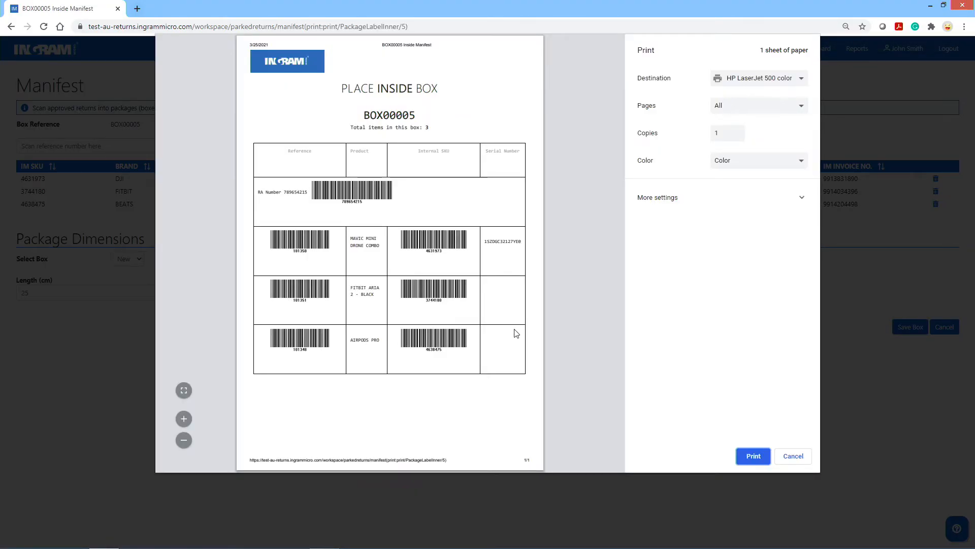
pyautogui.click(753, 456)
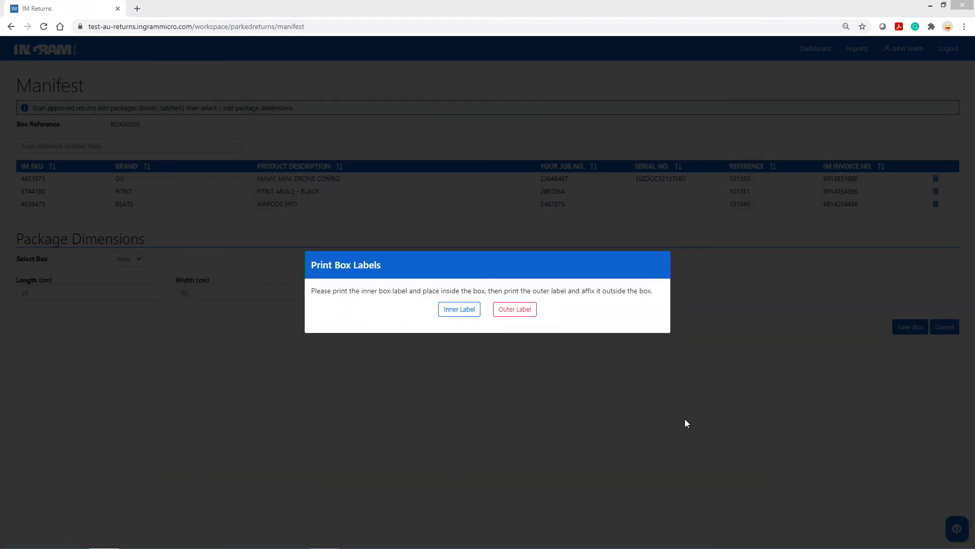
pyautogui.click(511, 310)
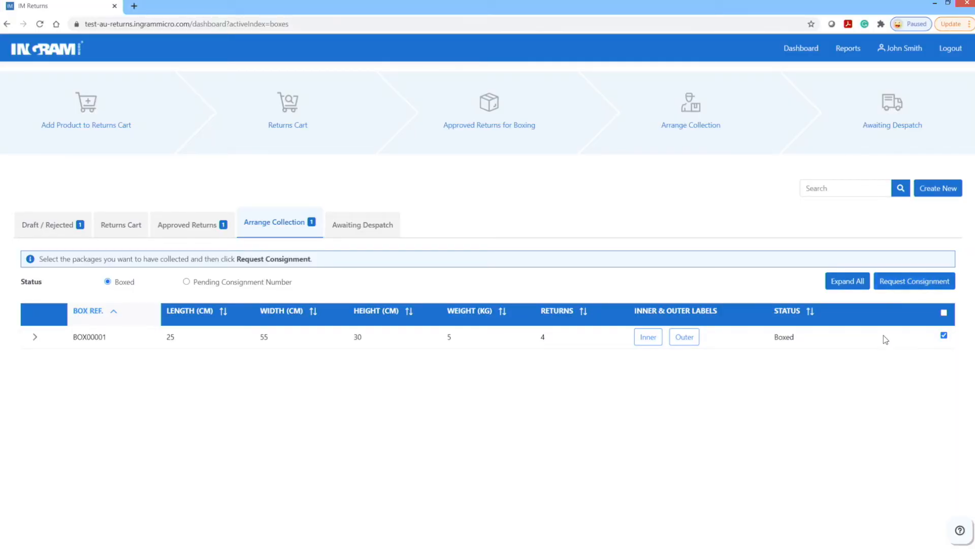
# - Request a consignment for BOX00001 with the pickup contact's phone number and submit it
pyautogui.click(925, 283)
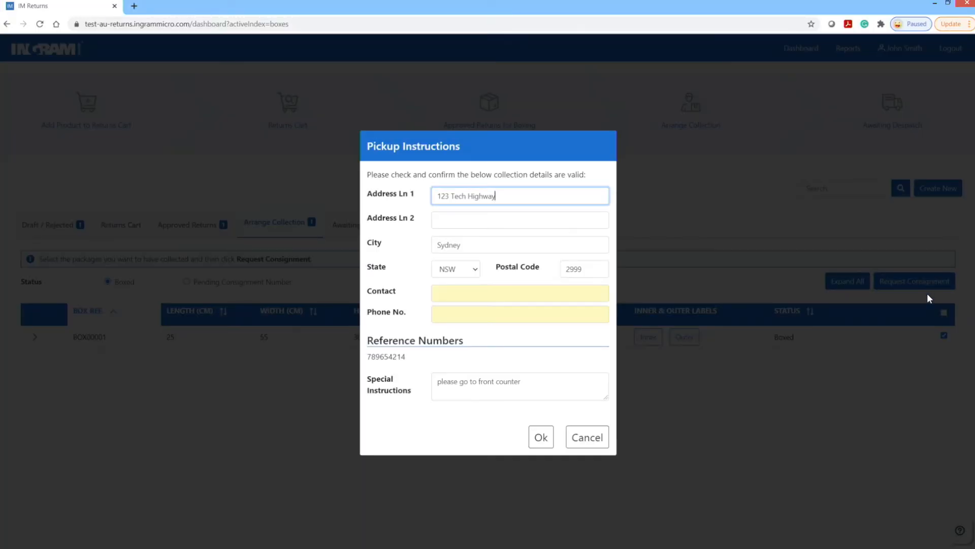
pyautogui.click(457, 316)
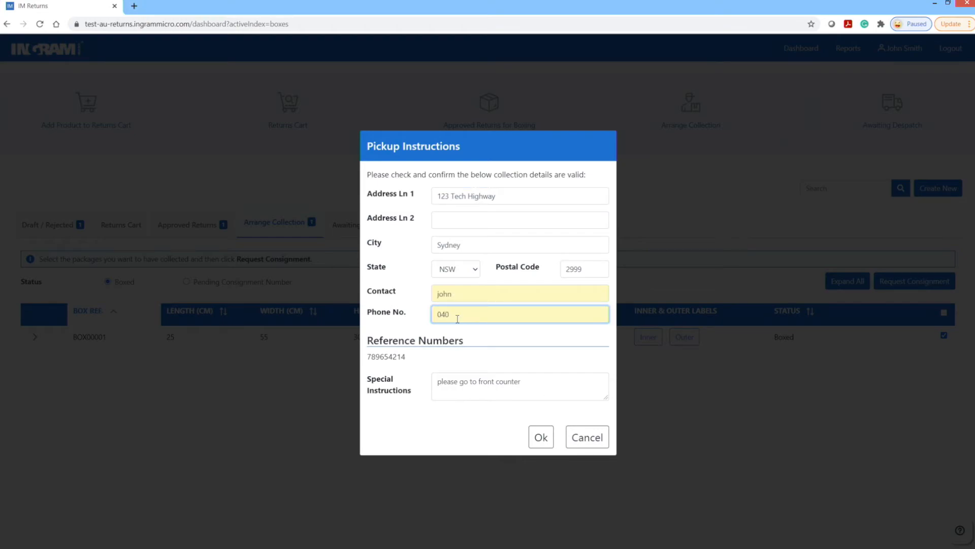
pyautogui.write('0409990')
pyautogui.click(541, 437)
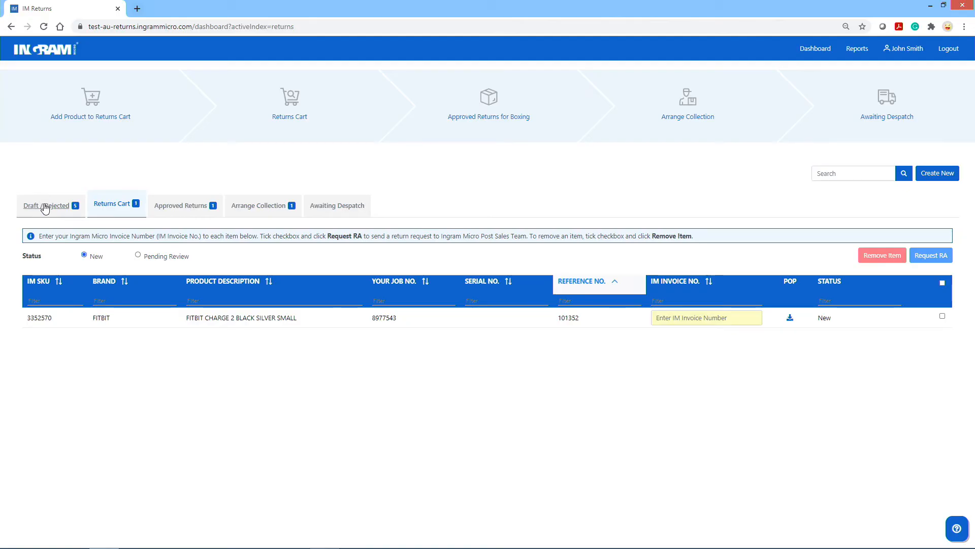
# - Open the draft Beats power adapter return from Draft / Rejected and enter its vendor reference
pyautogui.click(45, 205)
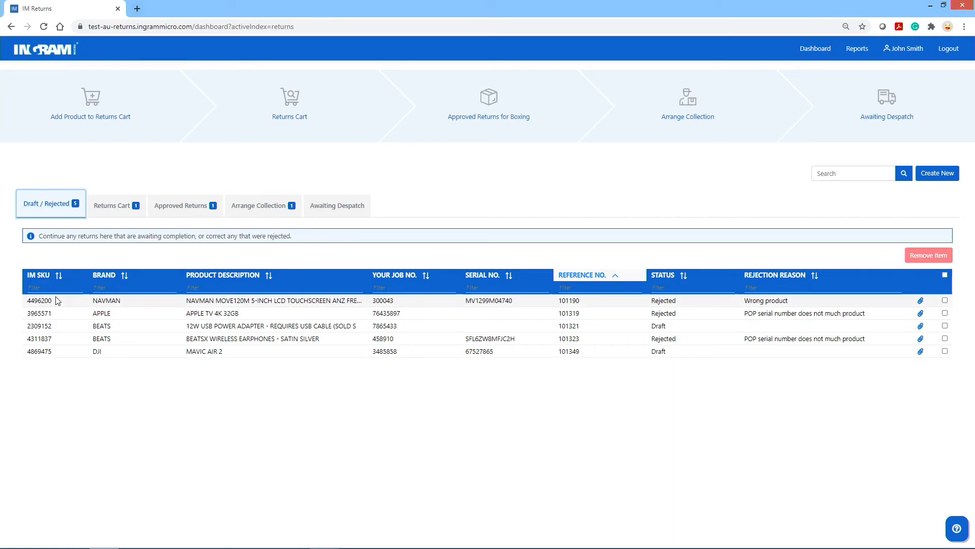
pyautogui.click(41, 327)
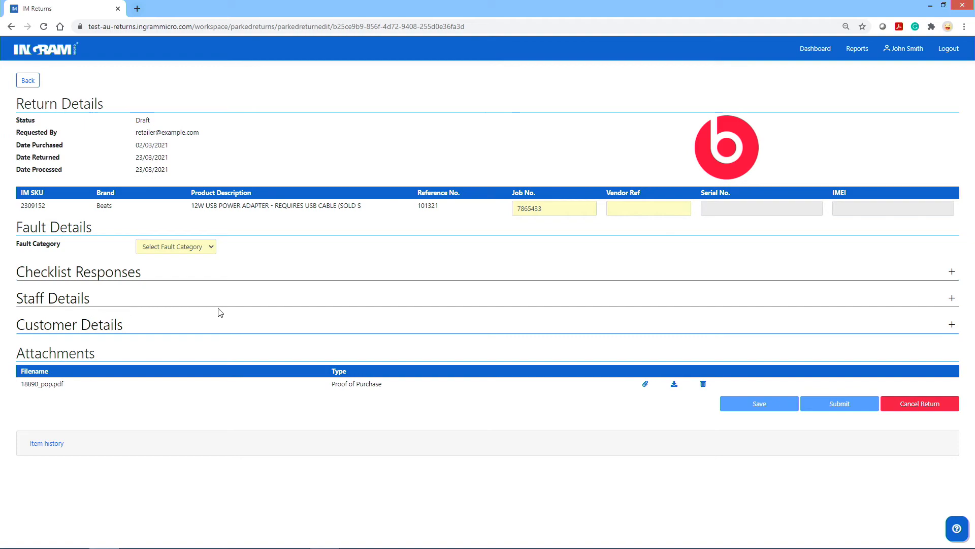
pyautogui.click(630, 209)
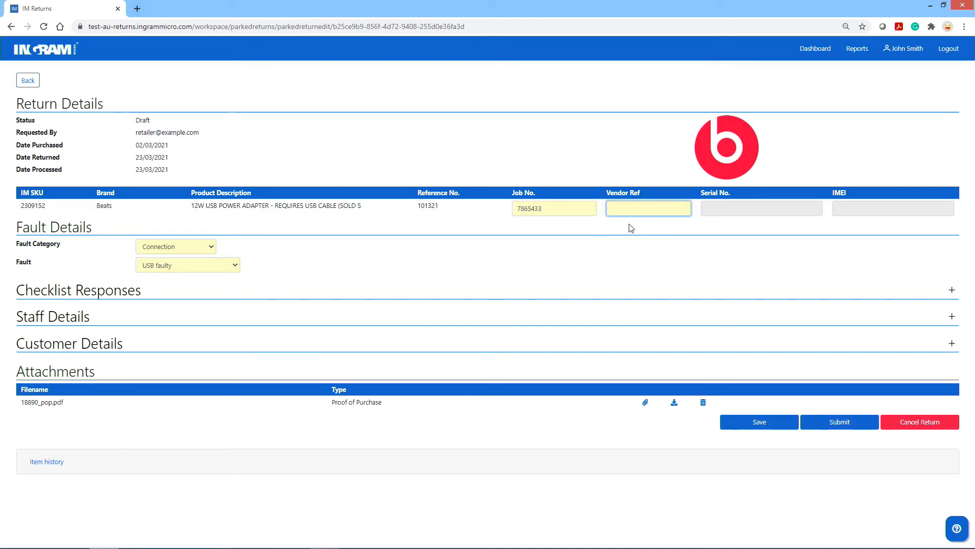
pyautogui.write('3467898')
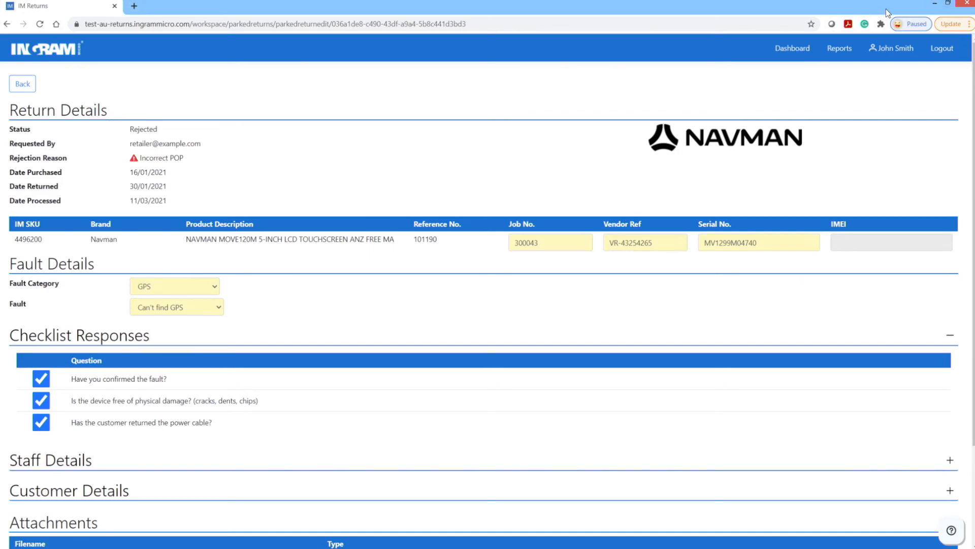
# - Go back from the Navman return details to the Draft / Rejected list
pyautogui.click(25, 86)
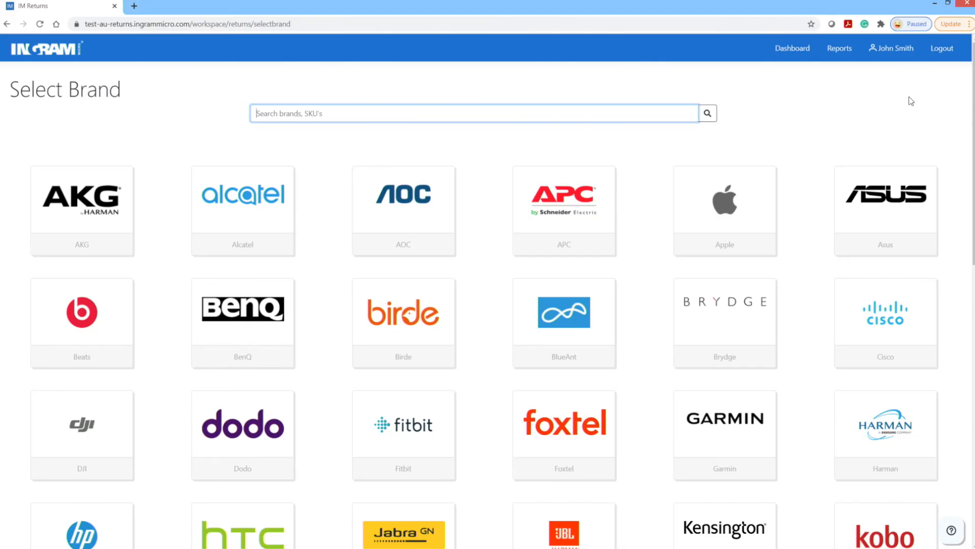
# - View the Approved for Boxing, Arrange Collection and Awaiting Despatch stages, then the Weekly Returns report
pyautogui.scroll(-4, 910, 98)
pyautogui.scroll(-7, 909, 119)
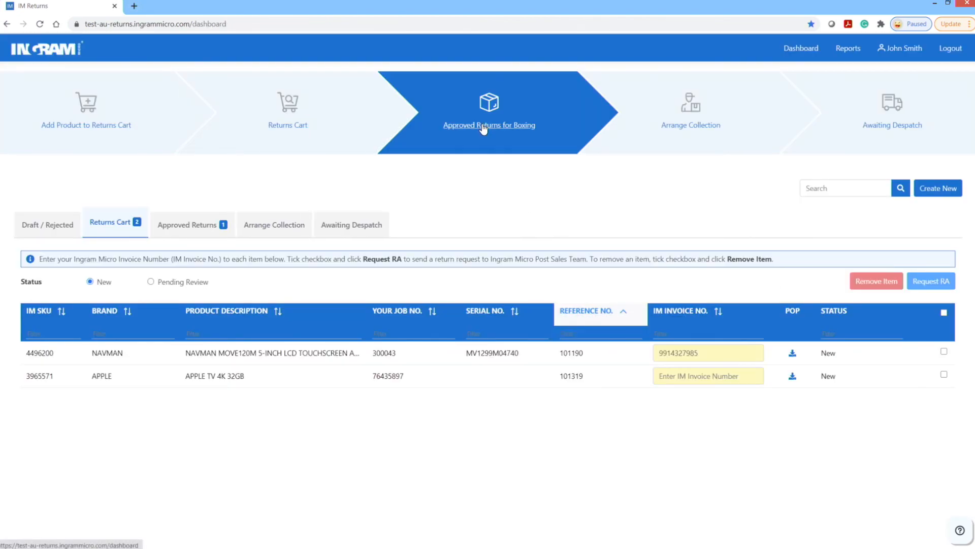
pyautogui.click(483, 128)
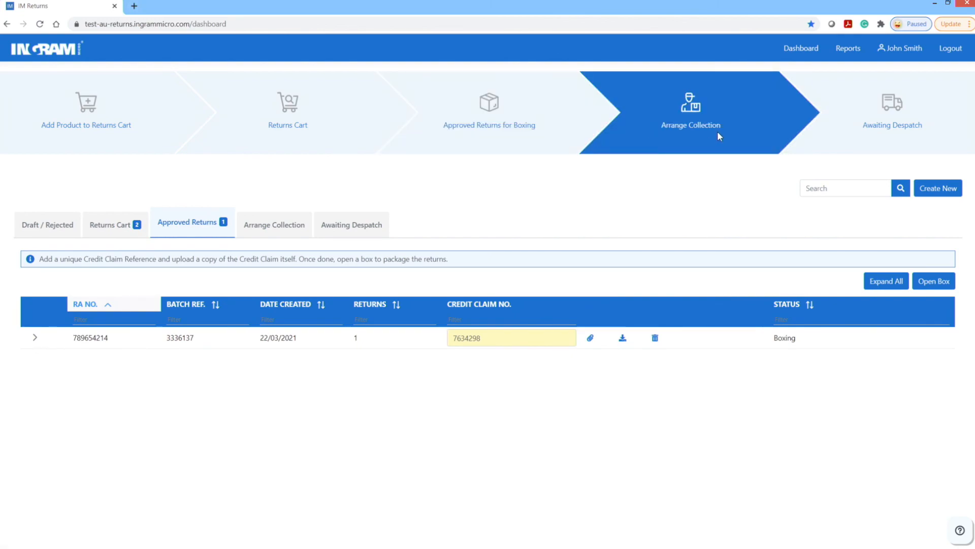
pyautogui.click(694, 130)
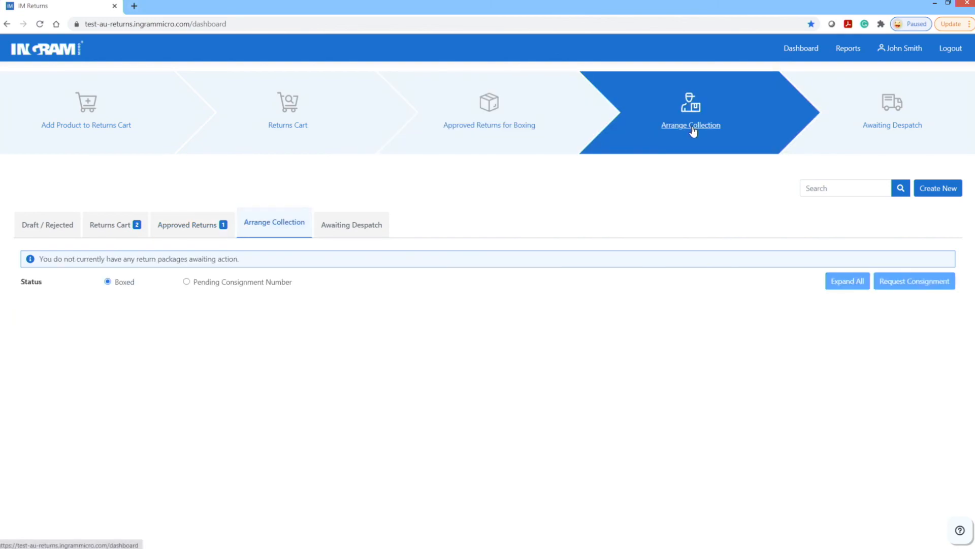
pyautogui.click(885, 128)
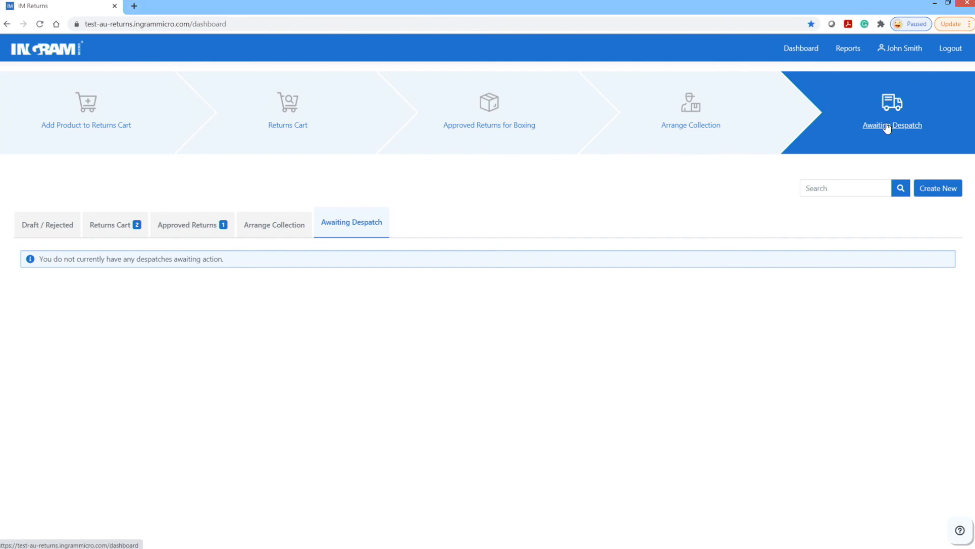
pyautogui.click(848, 49)
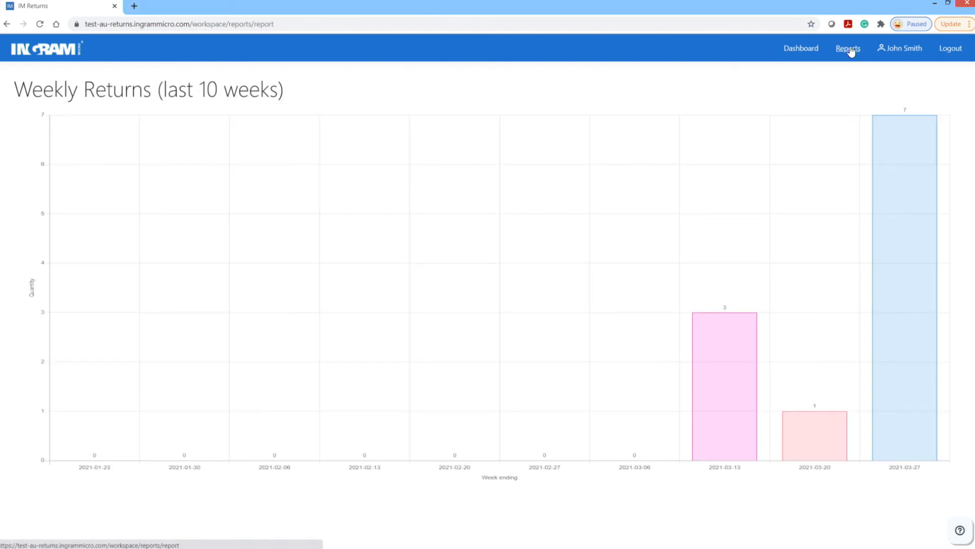